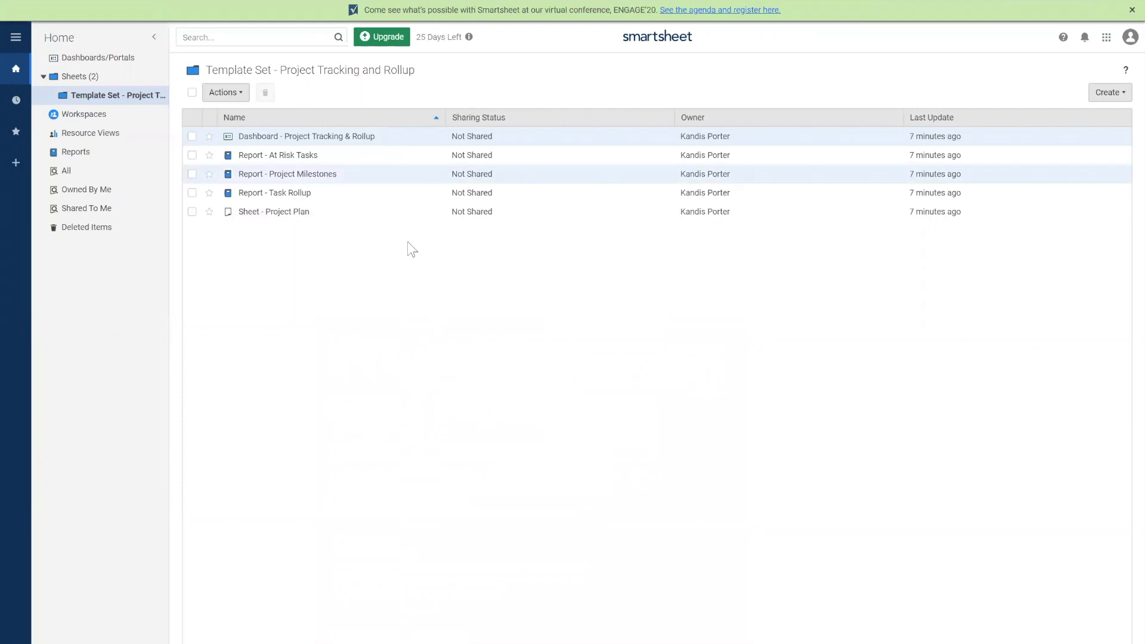
- Open the Project Plan sheet to show its phase tasks beside the Gantt chart
{"action": "left_click", "coordinate": [268, 214]}
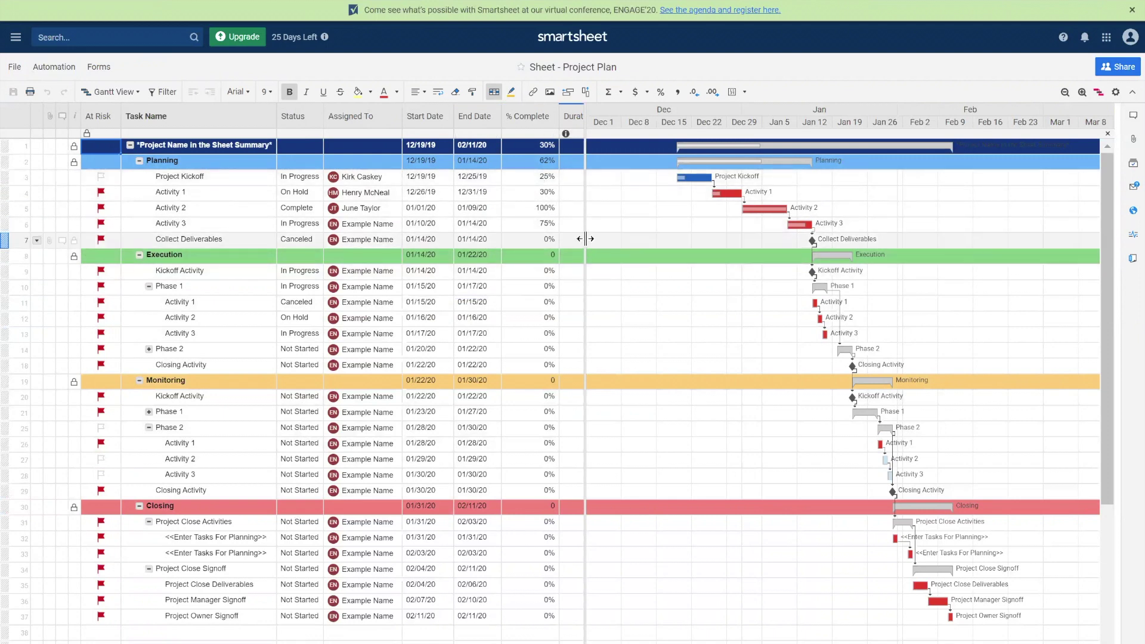
- Drag the grid/Gantt splitter right to reveal the Duration and Predecessors columns
{"action": "left_click_drag", "start_coordinate": [584, 238], "coordinate": [760, 217]}
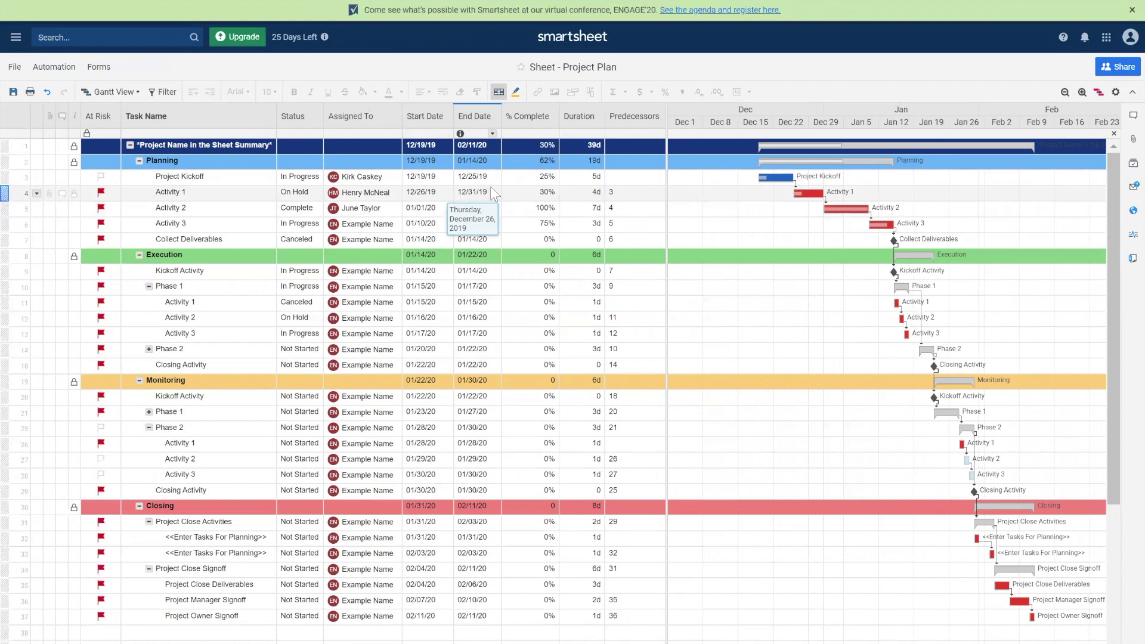
- Change Activity 1's duration from 4d to 6d so it ends 01/02/20
{"action": "left_click", "coordinate": [576, 199]}
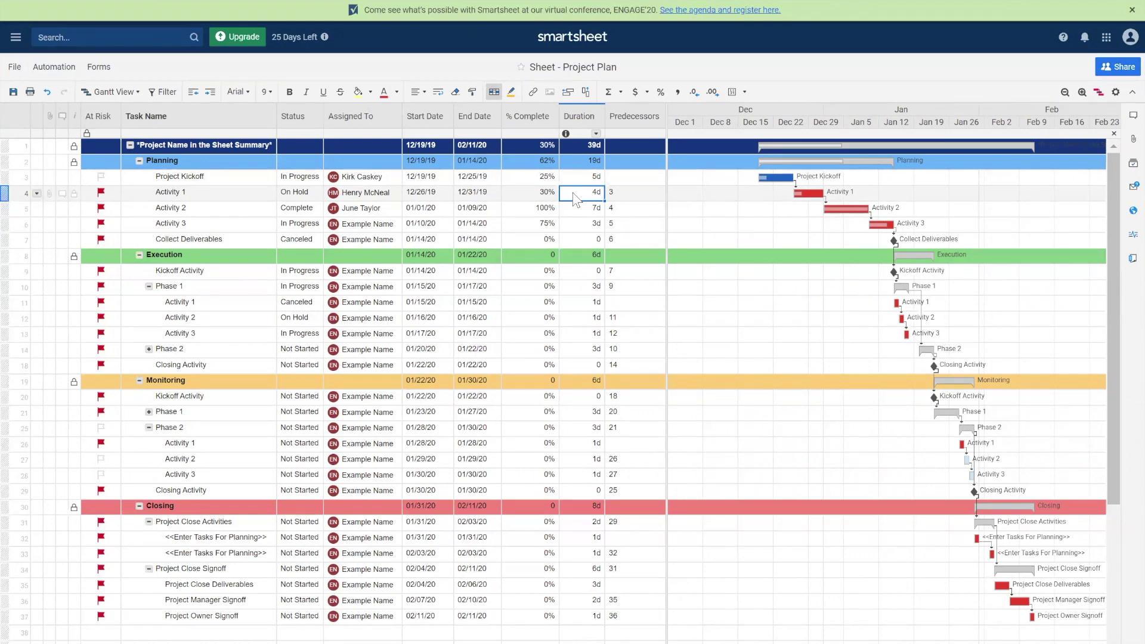
{"action": "type", "text": "6"}
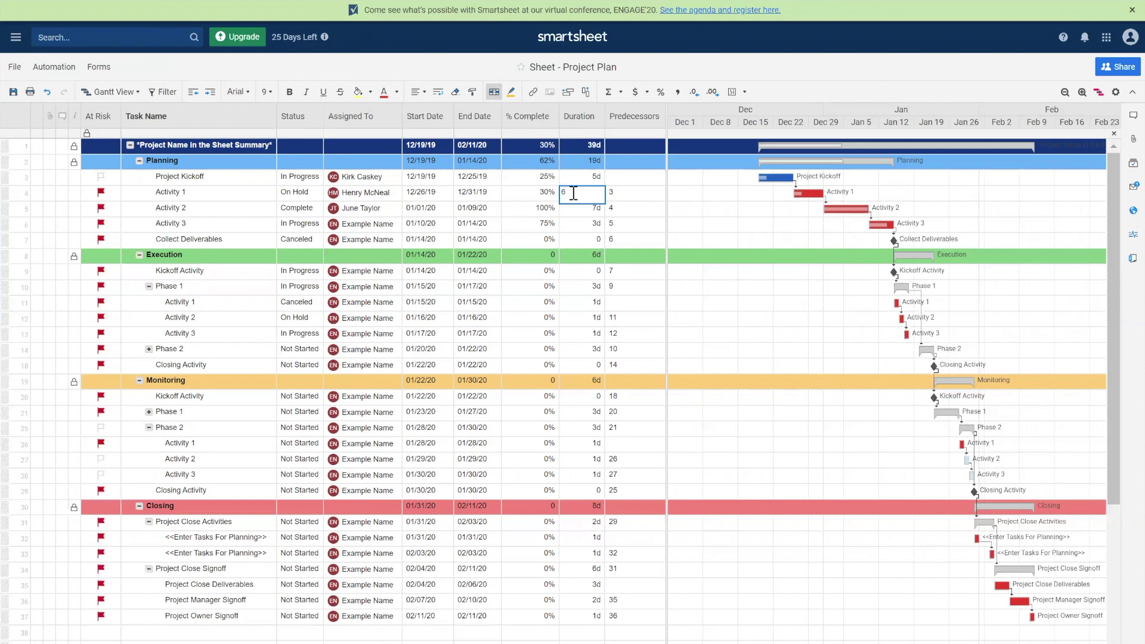
{"action": "key", "text": "Return"}
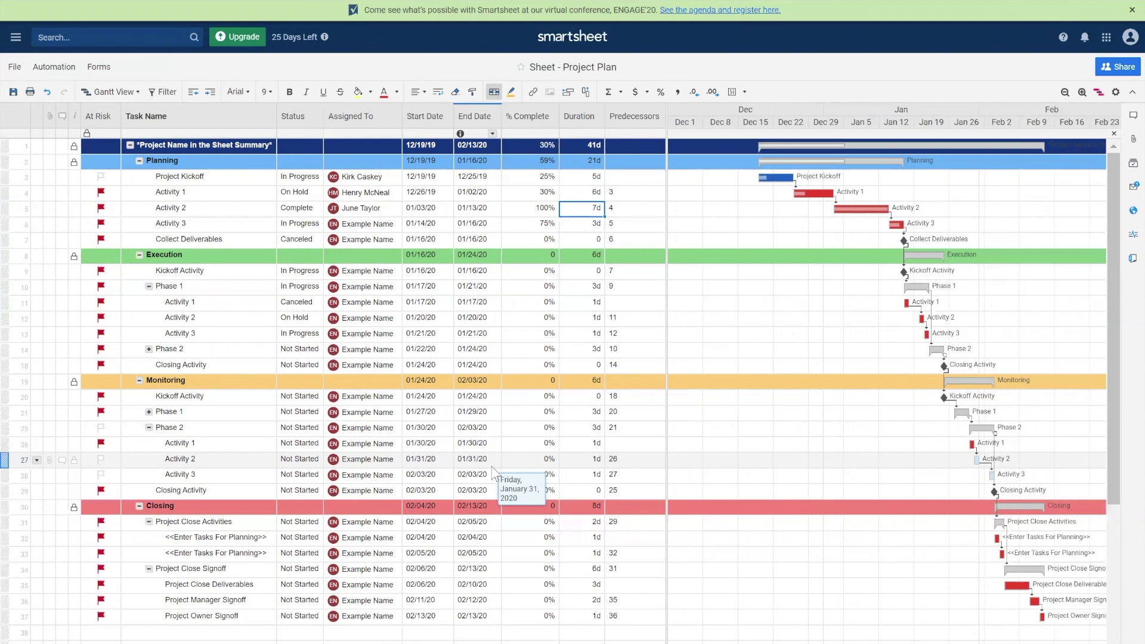
{"action": "mouse_move", "coordinate": [347, 525]}
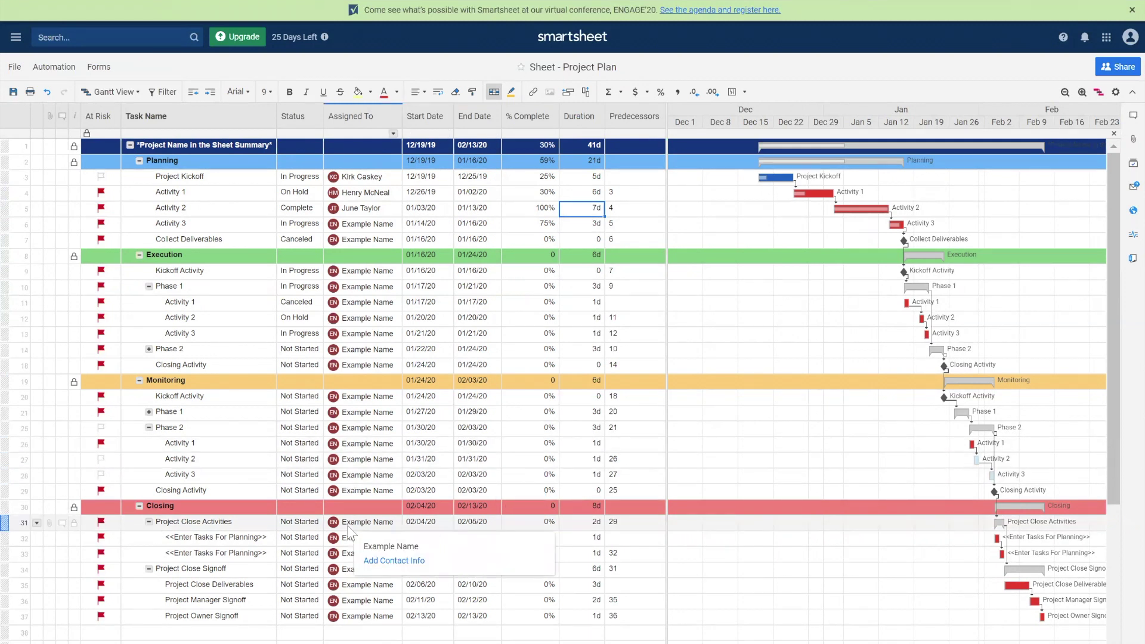
{"action": "left_click", "coordinate": [117, 93]}
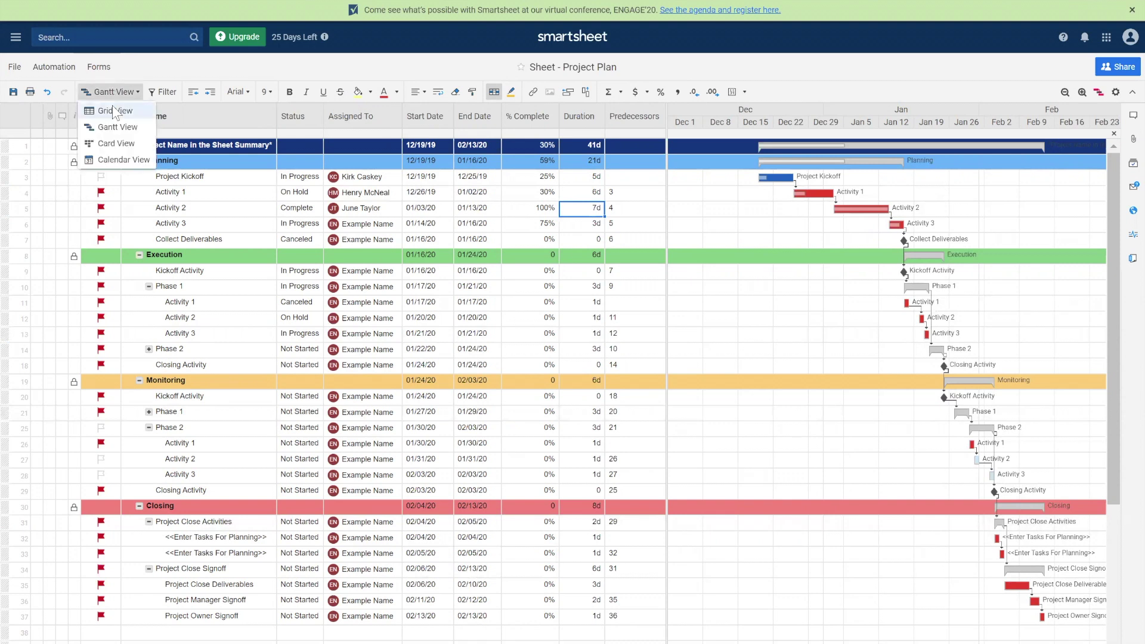
{"action": "left_click", "coordinate": [115, 111]}
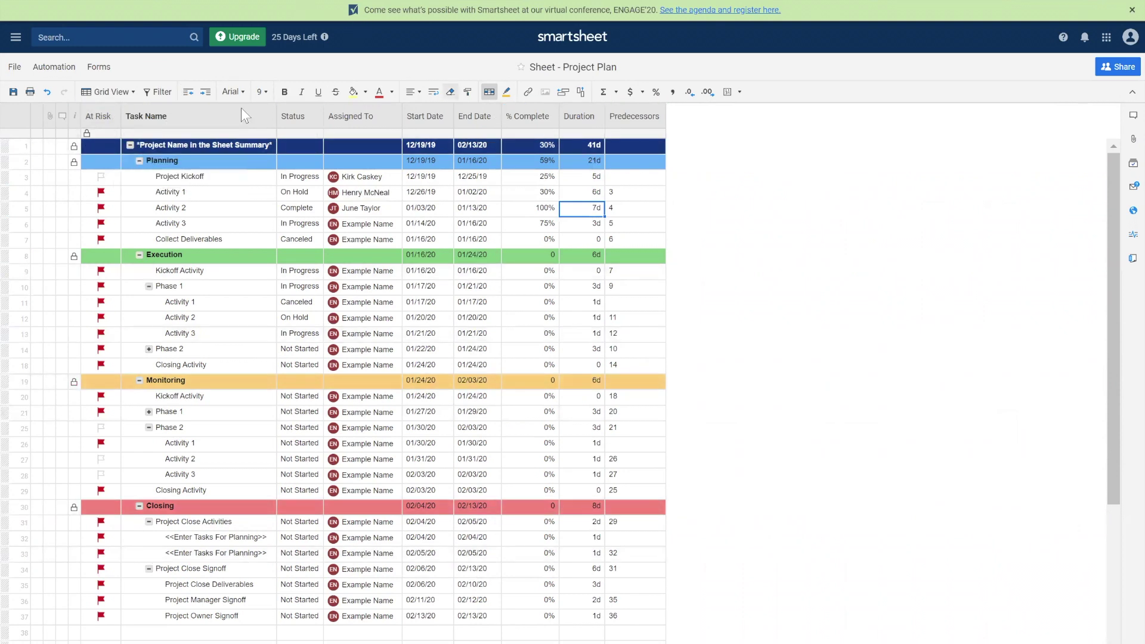
{"action": "left_click", "coordinate": [105, 91]}
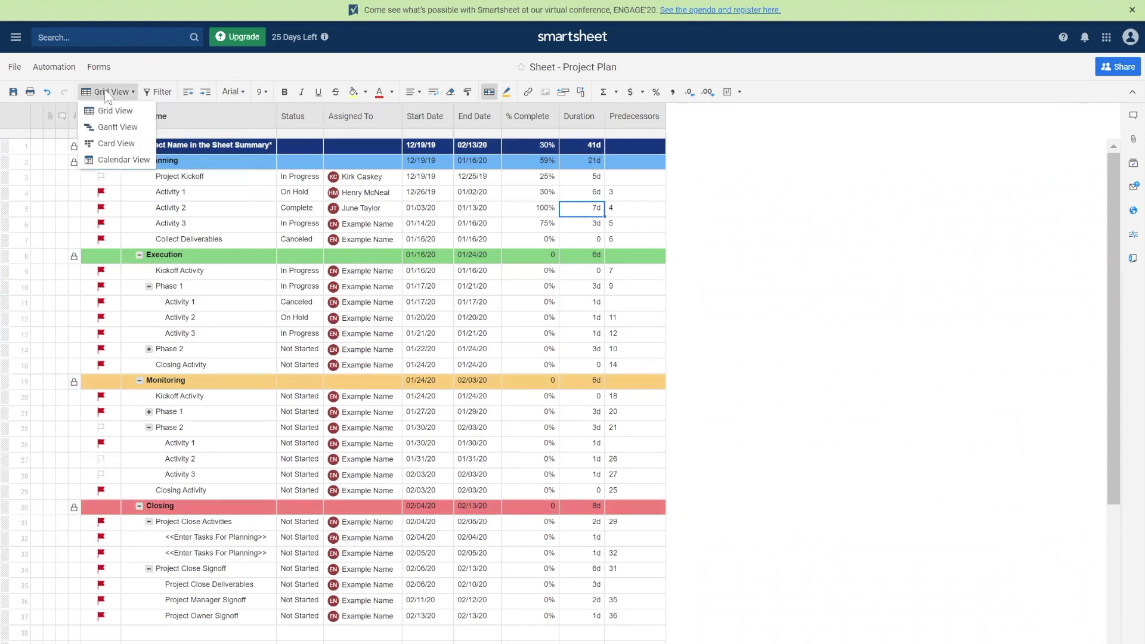
{"action": "left_click", "coordinate": [110, 127]}
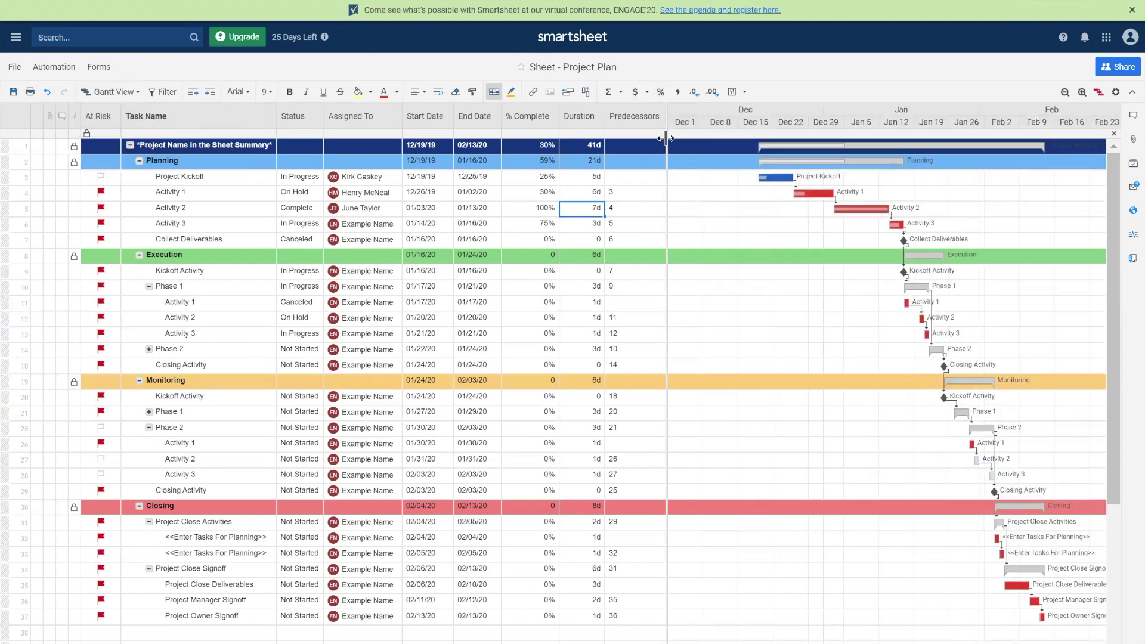
{"action": "left_click_drag", "start_coordinate": [665, 139], "coordinate": [396, 140]}
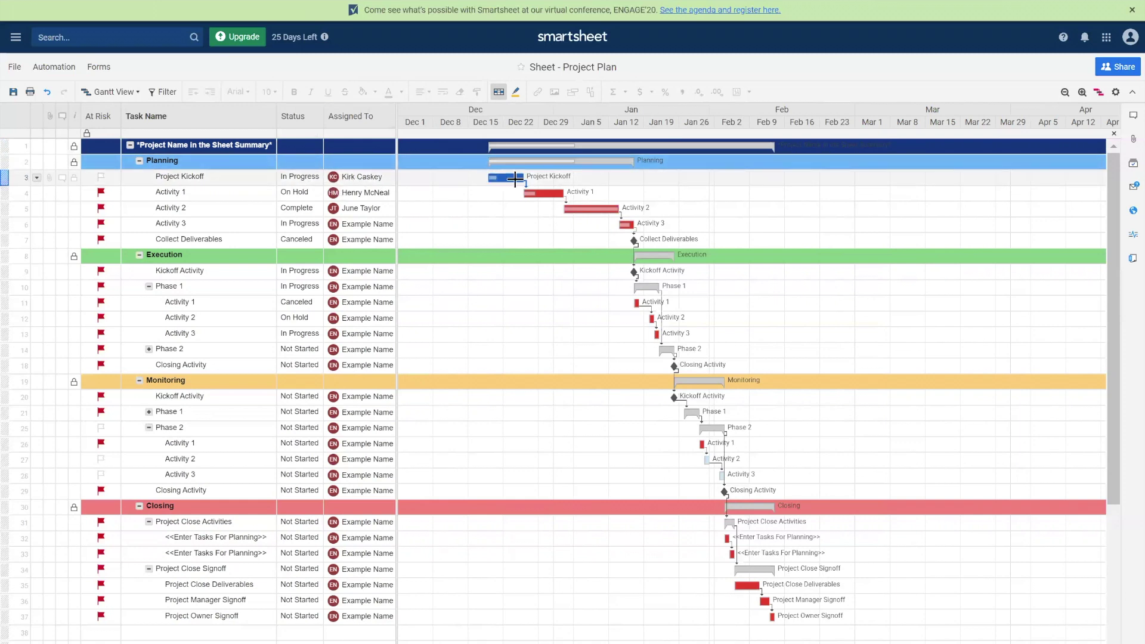
- Select the Planning, Project Kickoff and Activity 1 rows by their Gantt chart bars
{"action": "left_click", "coordinate": [493, 167]}
{"action": "left_click", "coordinate": [491, 179]}
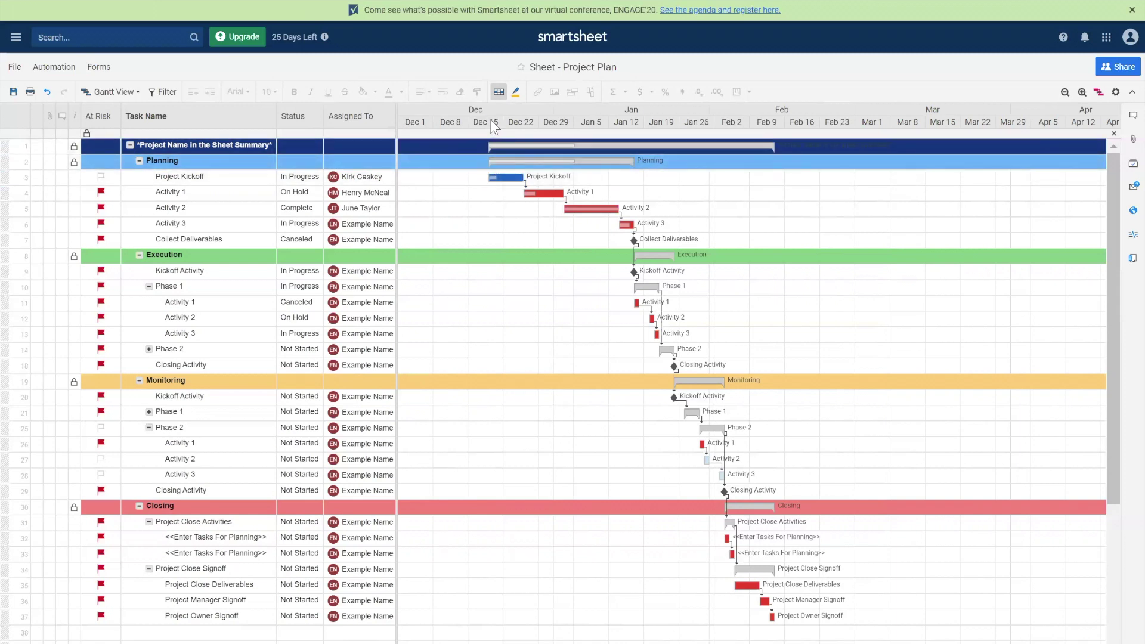
{"action": "left_click", "coordinate": [503, 176]}
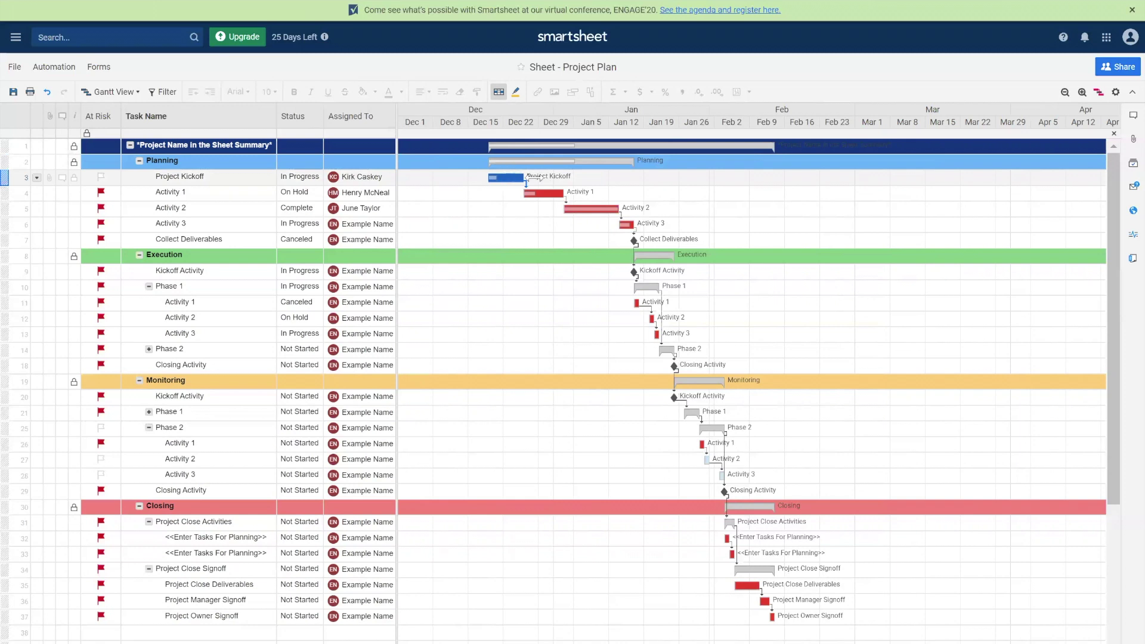
{"action": "left_click", "coordinate": [531, 192]}
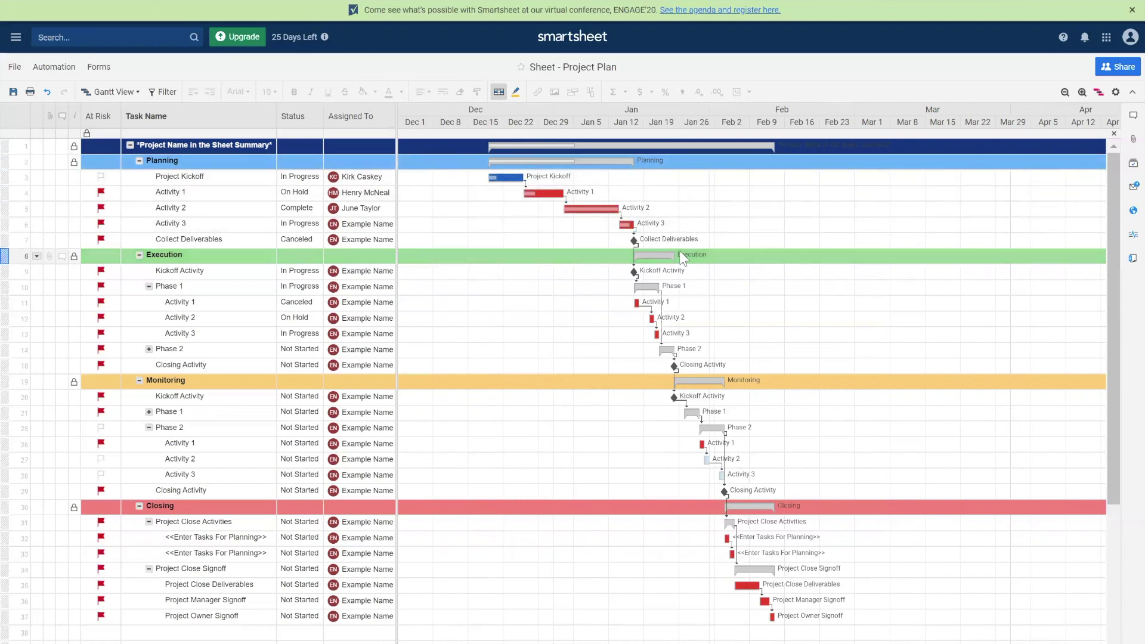
- In Card View, move Project Kickoff into the Complete lane, then return to Grid View
{"action": "left_click", "coordinate": [112, 94]}
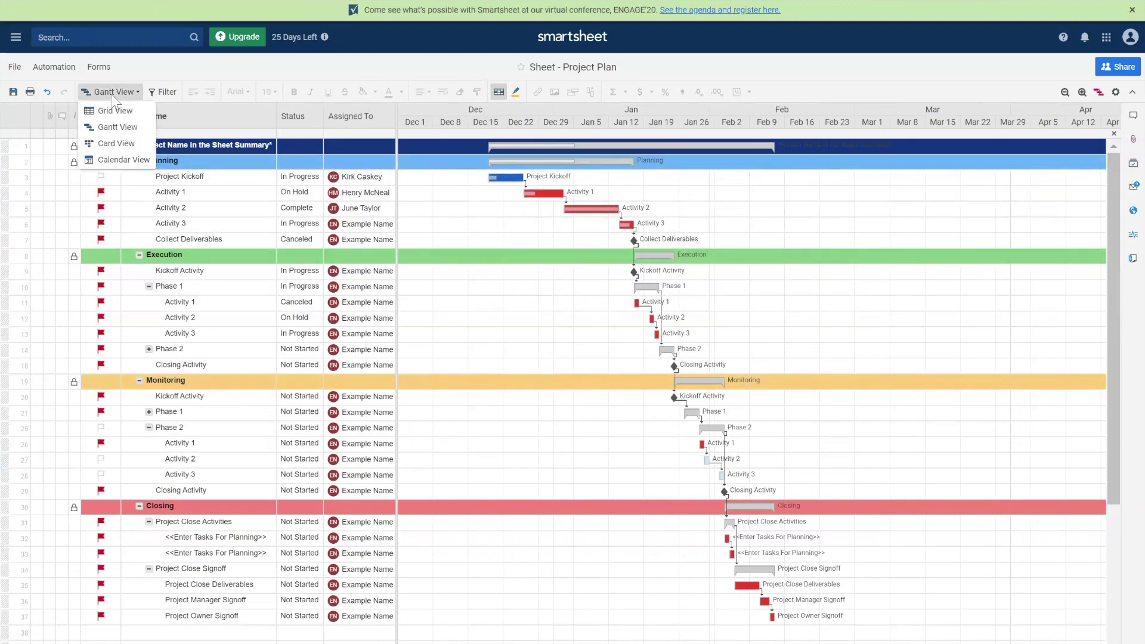
{"action": "left_click", "coordinate": [117, 143]}
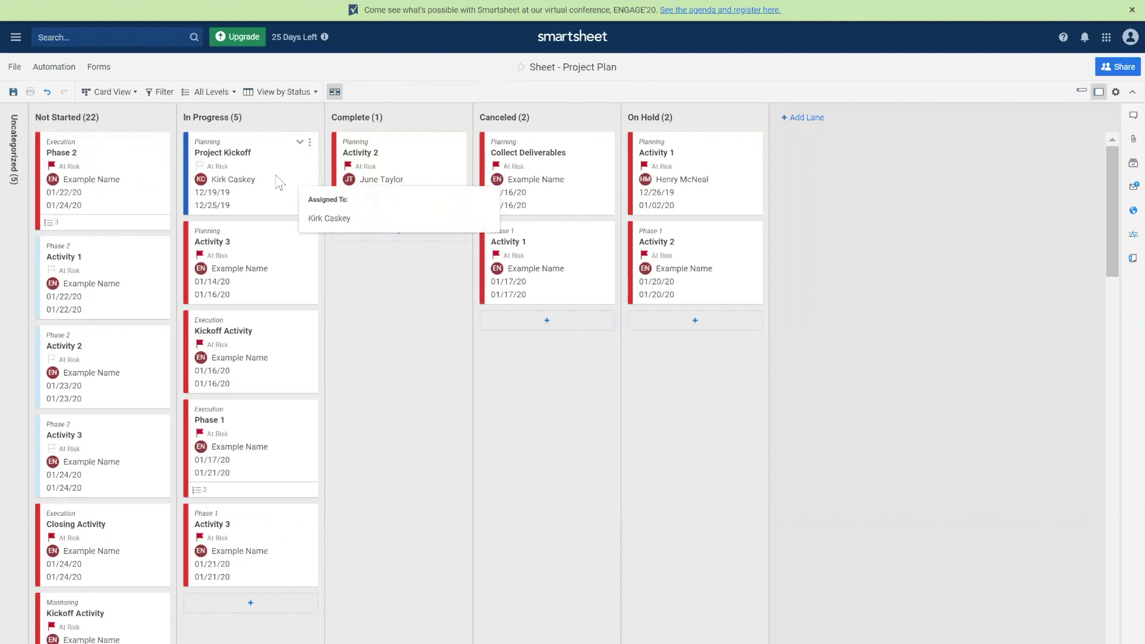
{"action": "left_click_drag", "start_coordinate": [271, 168], "coordinate": [417, 262]}
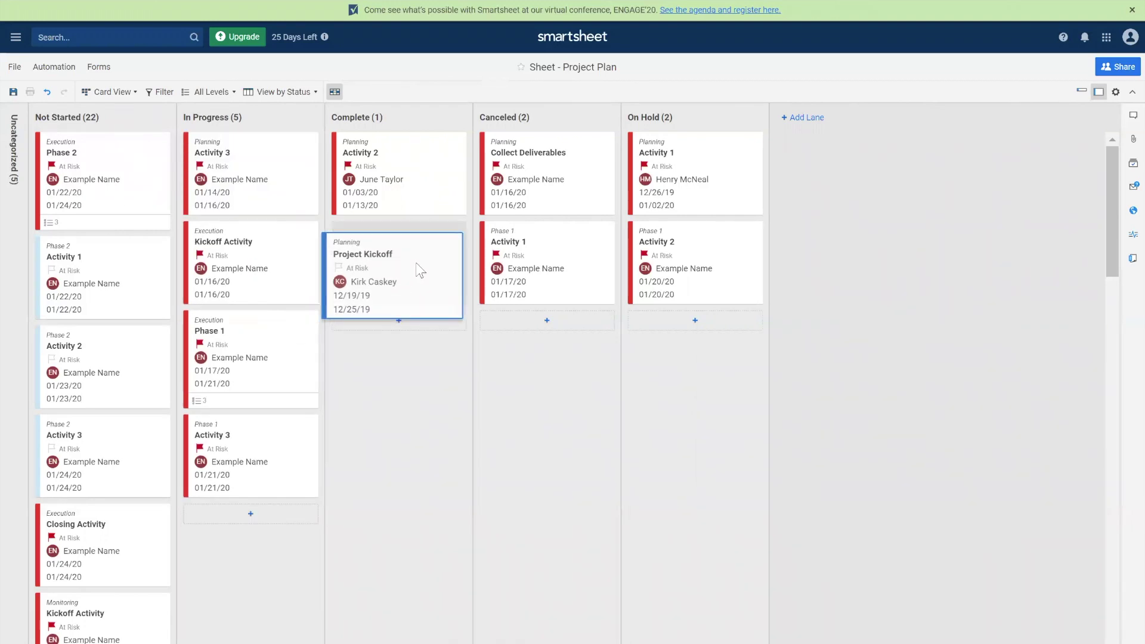
{"action": "left_click", "coordinate": [113, 93]}
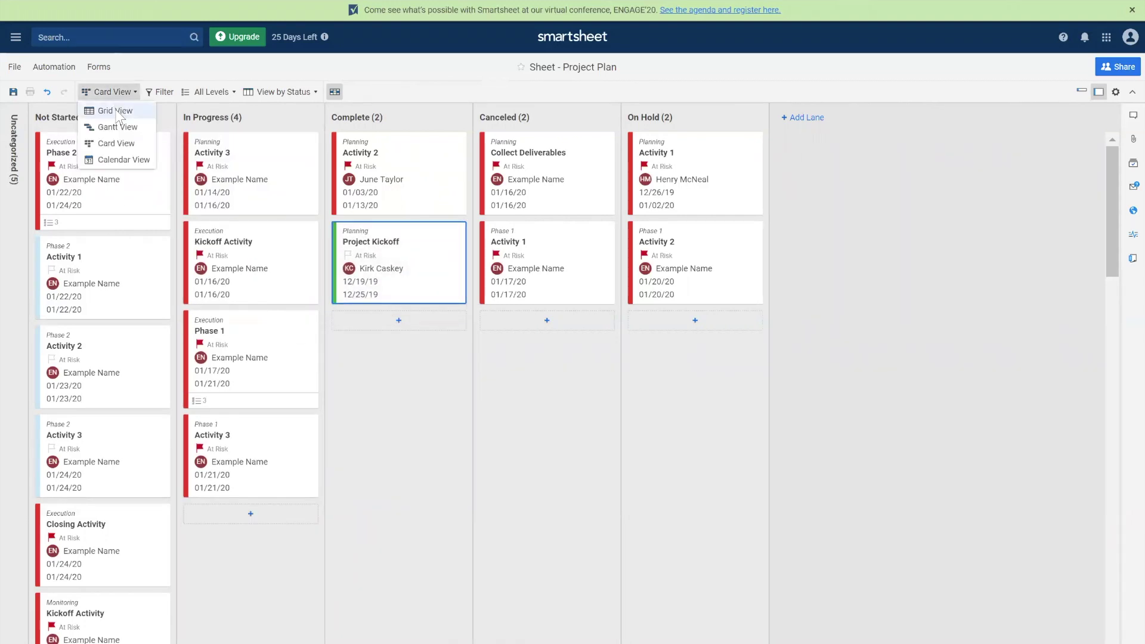
{"action": "left_click", "coordinate": [118, 112]}
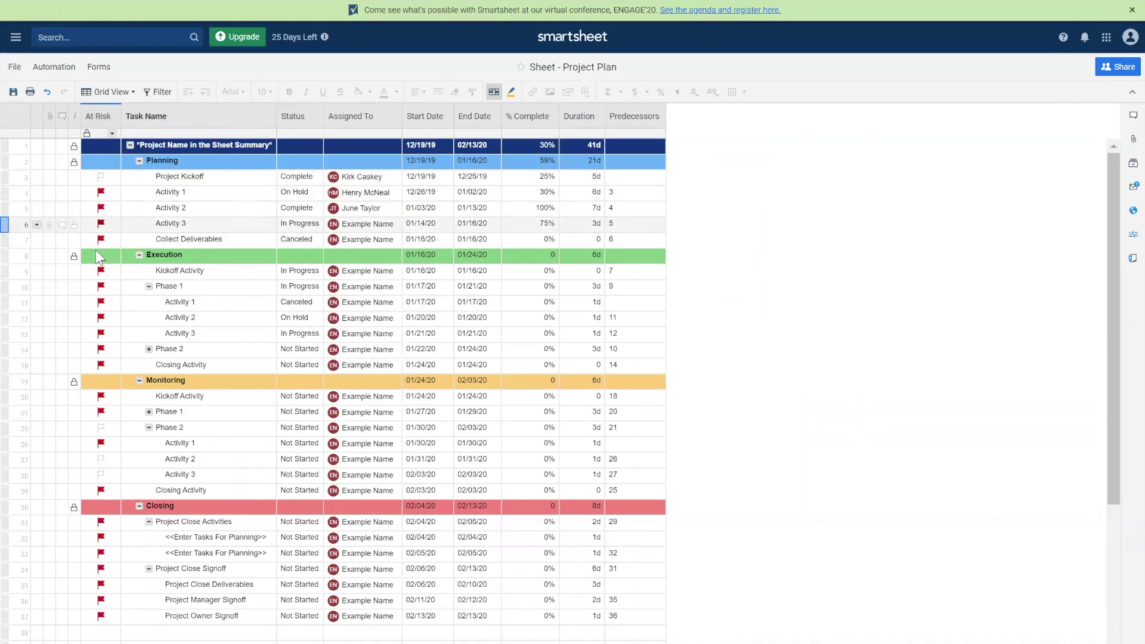
- Toggle the At Risk flags on Activity 1 and Activity 2 off and back on, then open Activity 1's comments
{"action": "left_click", "coordinate": [100, 193]}
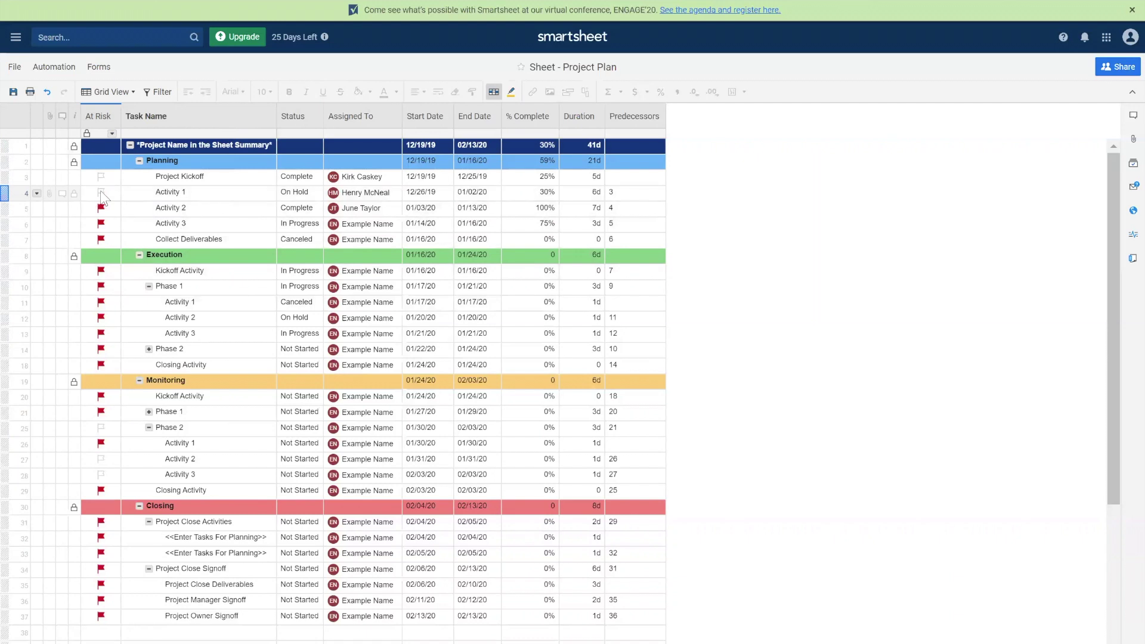
{"action": "left_click", "coordinate": [102, 209]}
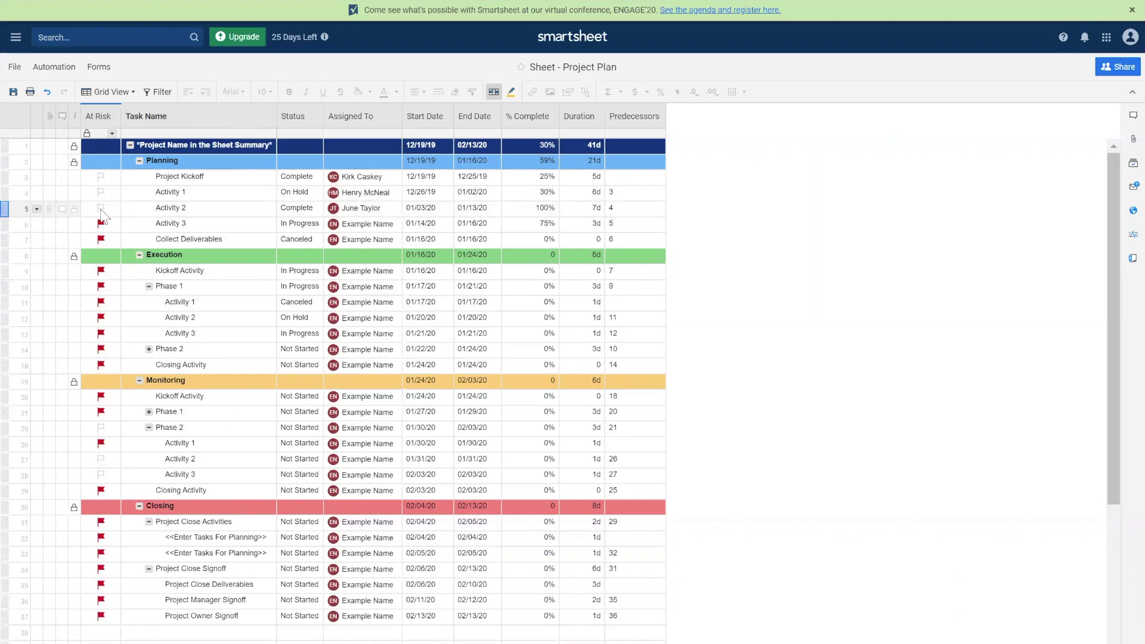
{"action": "left_click", "coordinate": [102, 209]}
{"action": "left_click", "coordinate": [101, 192]}
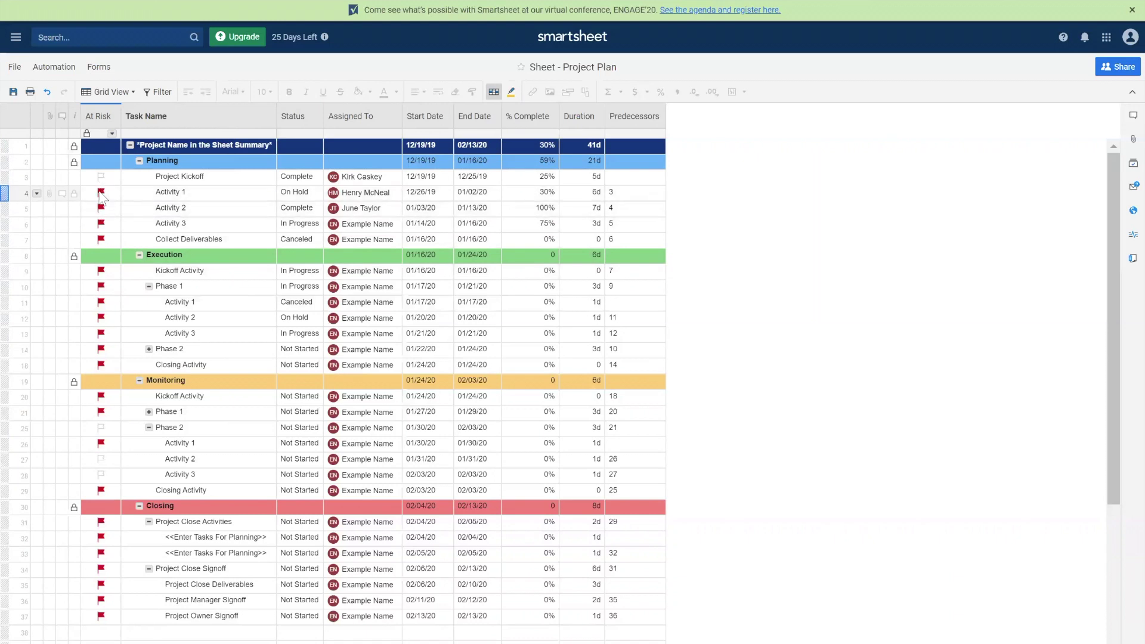
{"action": "left_click", "coordinate": [64, 193]}
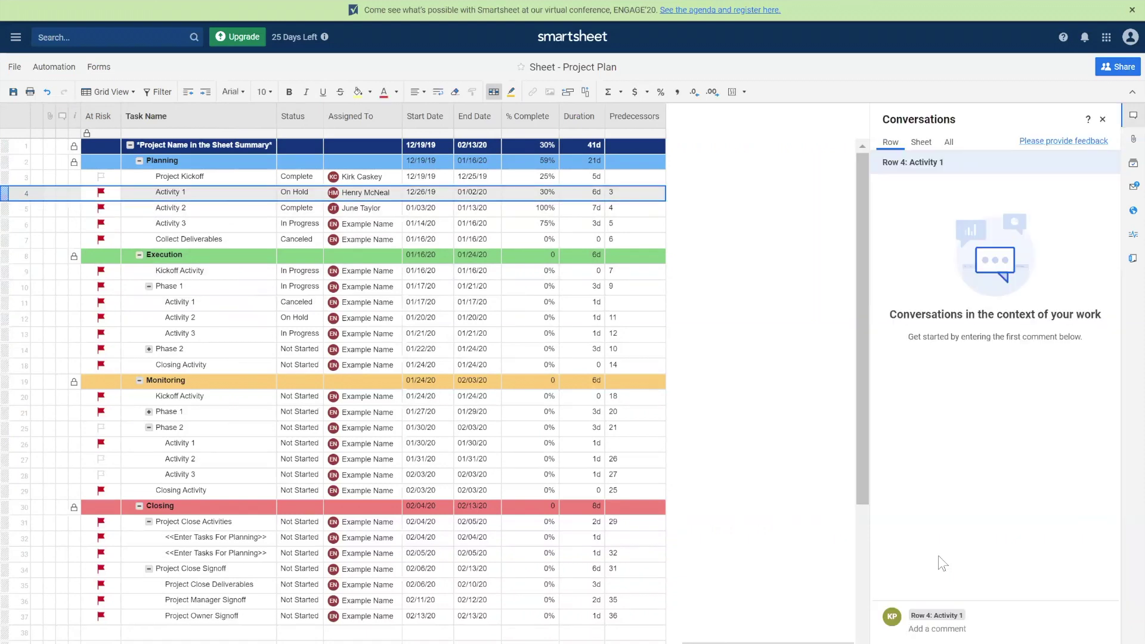
- Post a comment on Activity 1 saying it is at risk because the assignee is out sick
{"action": "type", "text": "At risk - Henry is out sick"}
{"action": "key", "text": "Return"}
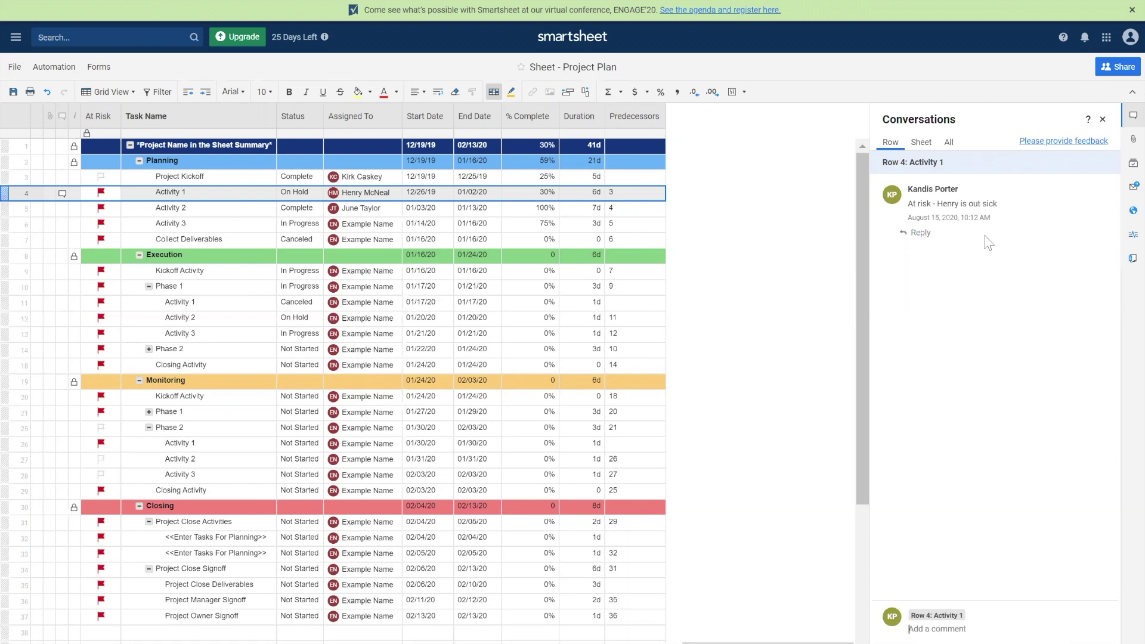
{"action": "mouse_move", "coordinate": [51, 202]}
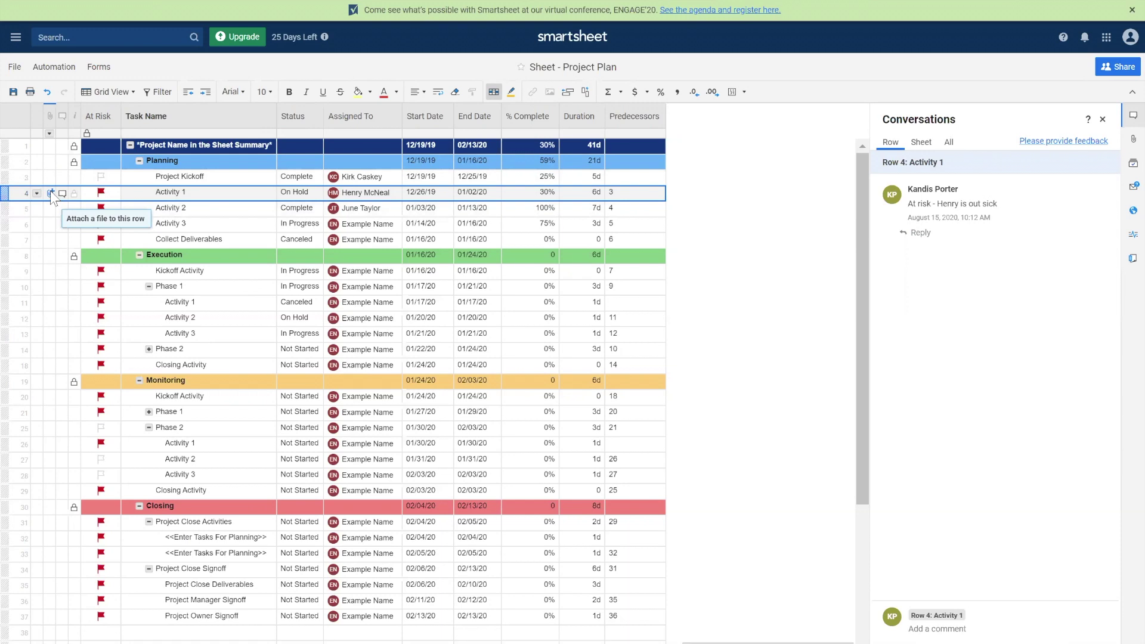
- Show row 4's still-empty attachments and the Recently Opened panel
{"action": "left_click", "coordinate": [51, 194]}
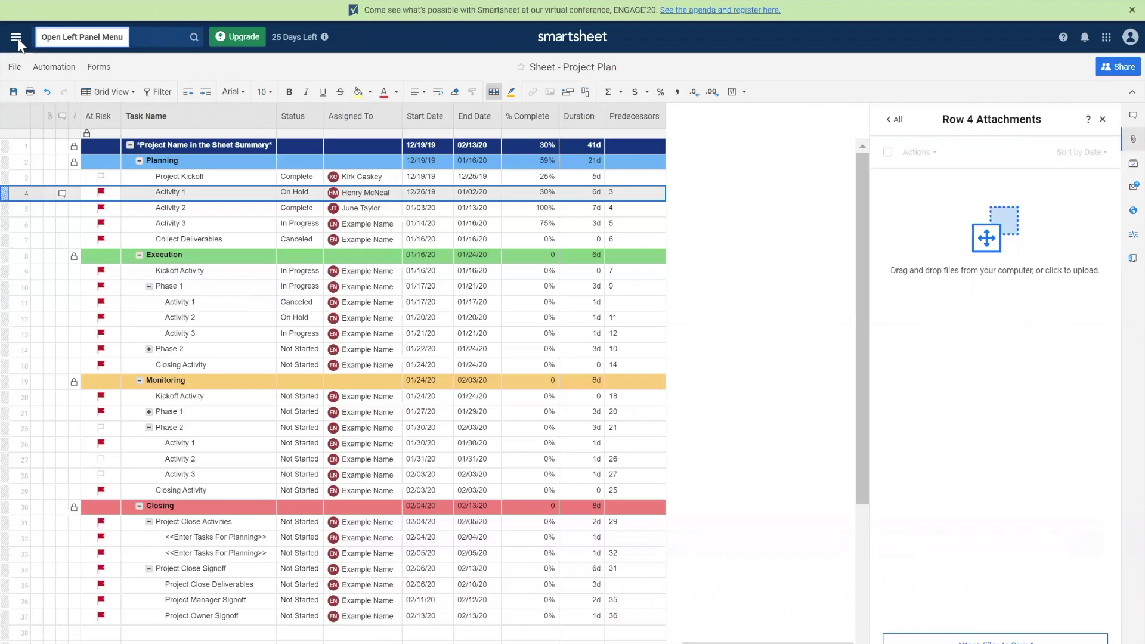
{"action": "left_click", "coordinate": [16, 38]}
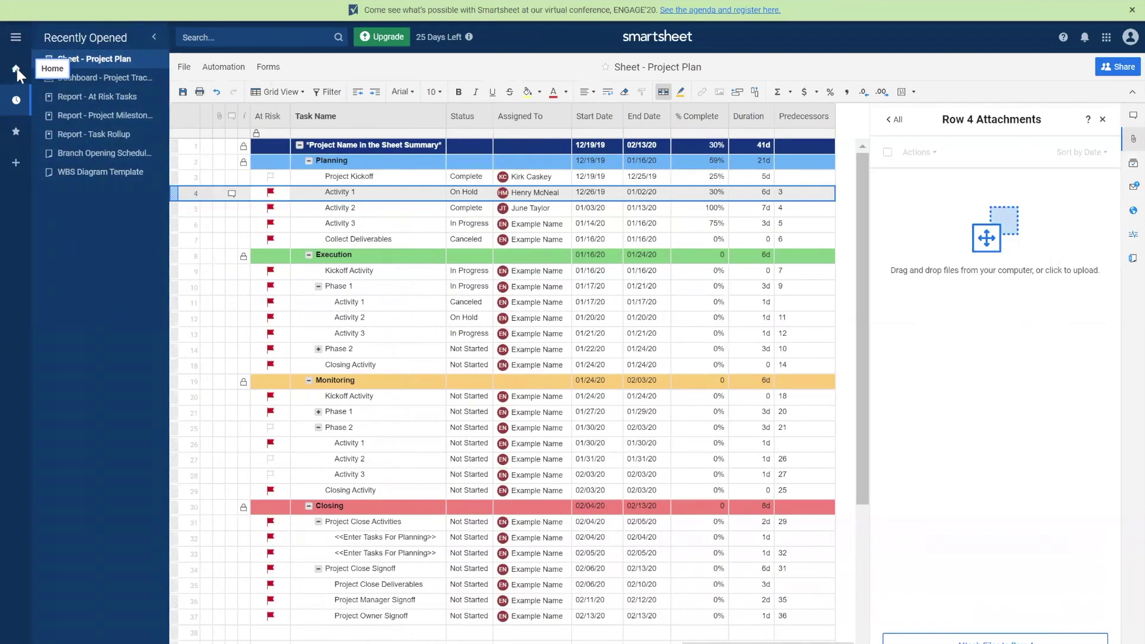
- Save the Project Plan changes on the way Home, then open the At Risk Tasks report
{"action": "left_click", "coordinate": [16, 72]}
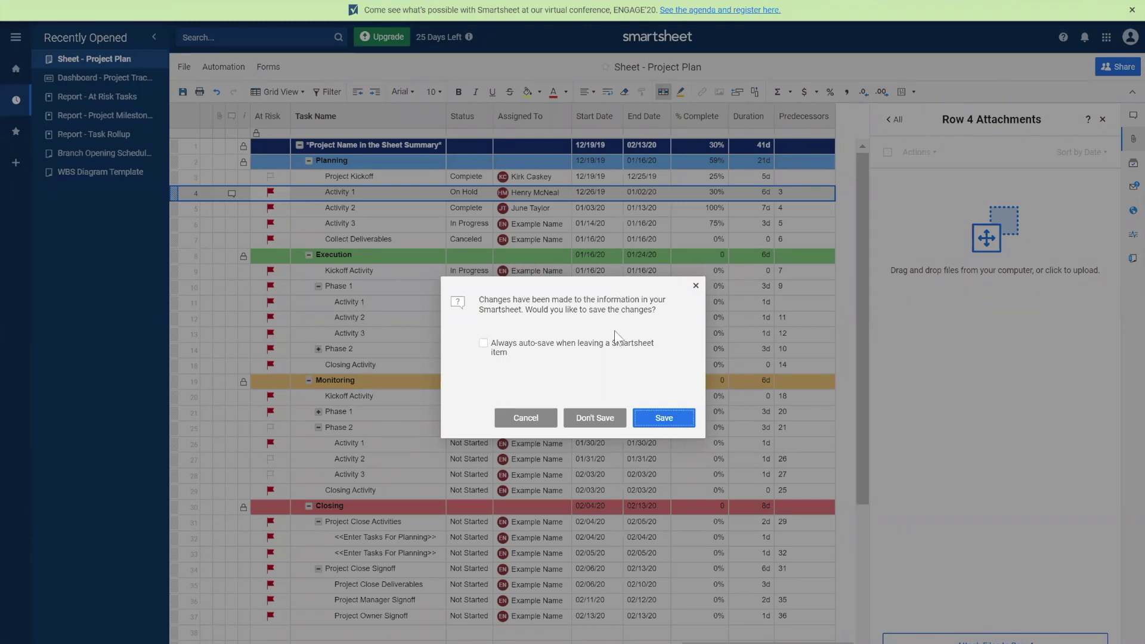
{"action": "left_click", "coordinate": [670, 422]}
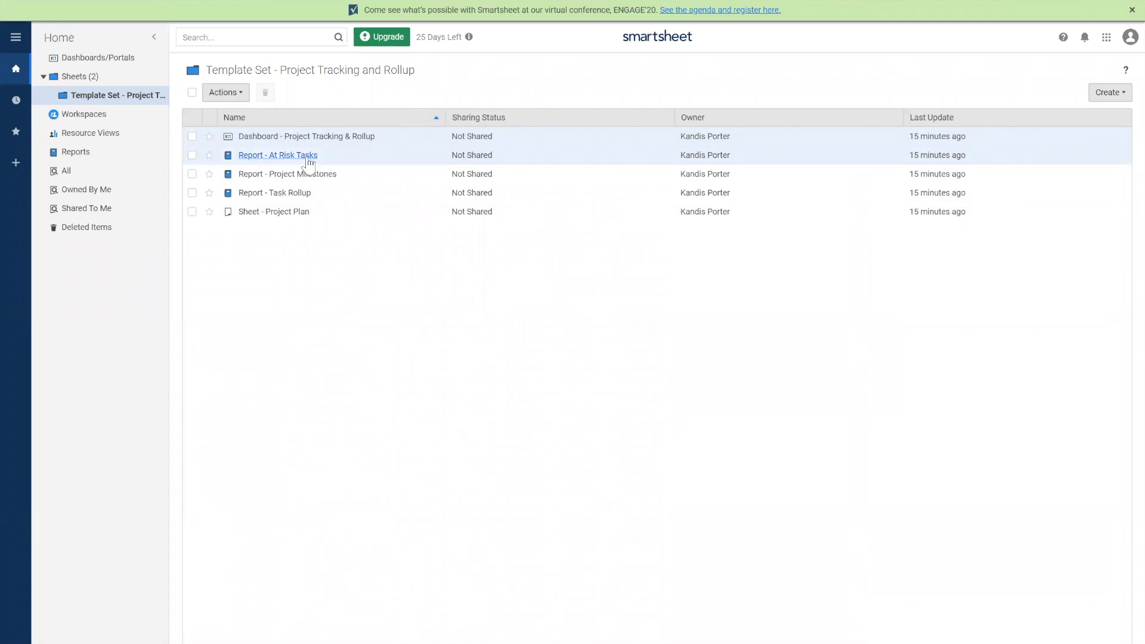
{"action": "left_click", "coordinate": [307, 156]}
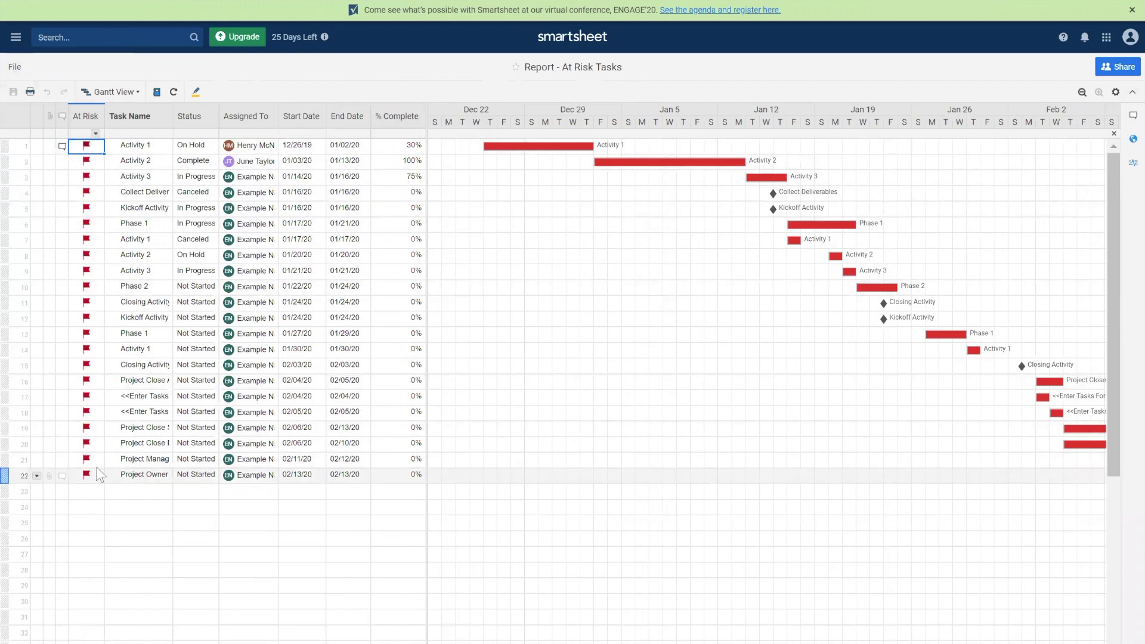
- View Activity 1's at-risk comment in the report, then return to the Home folder listing
{"action": "left_click", "coordinate": [62, 147]}
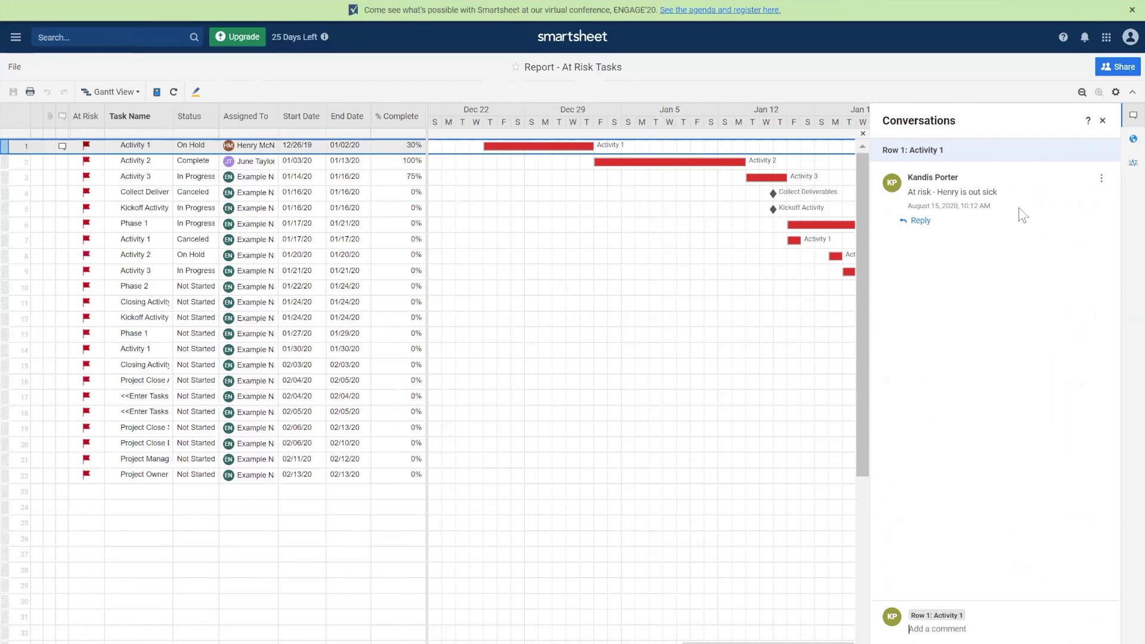
{"action": "left_click", "coordinate": [15, 38]}
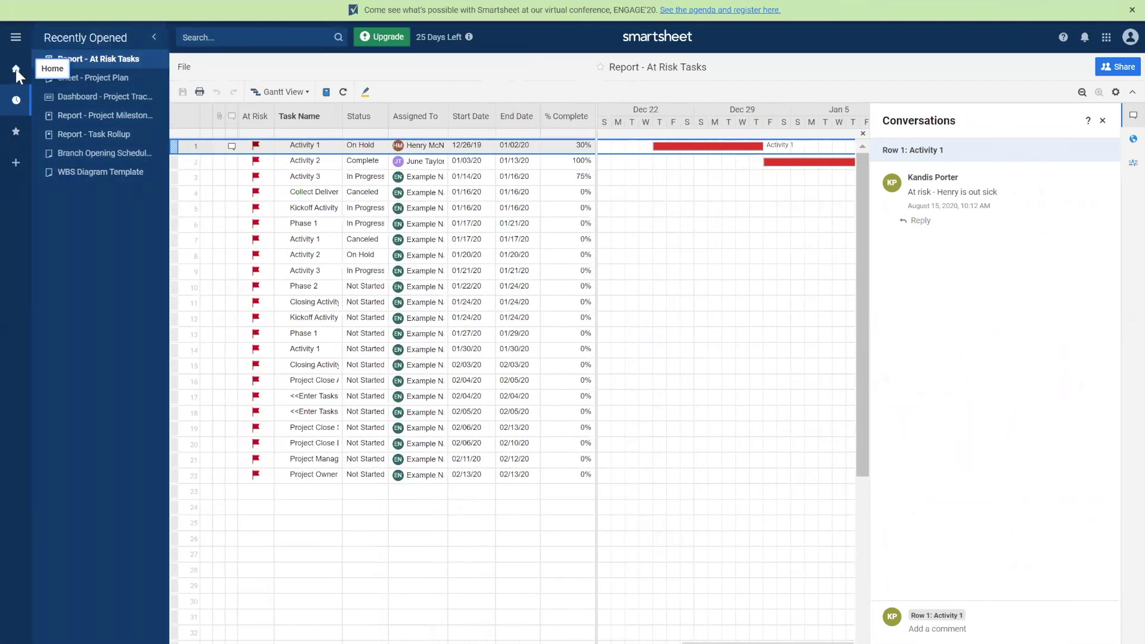
{"action": "left_click", "coordinate": [16, 70]}
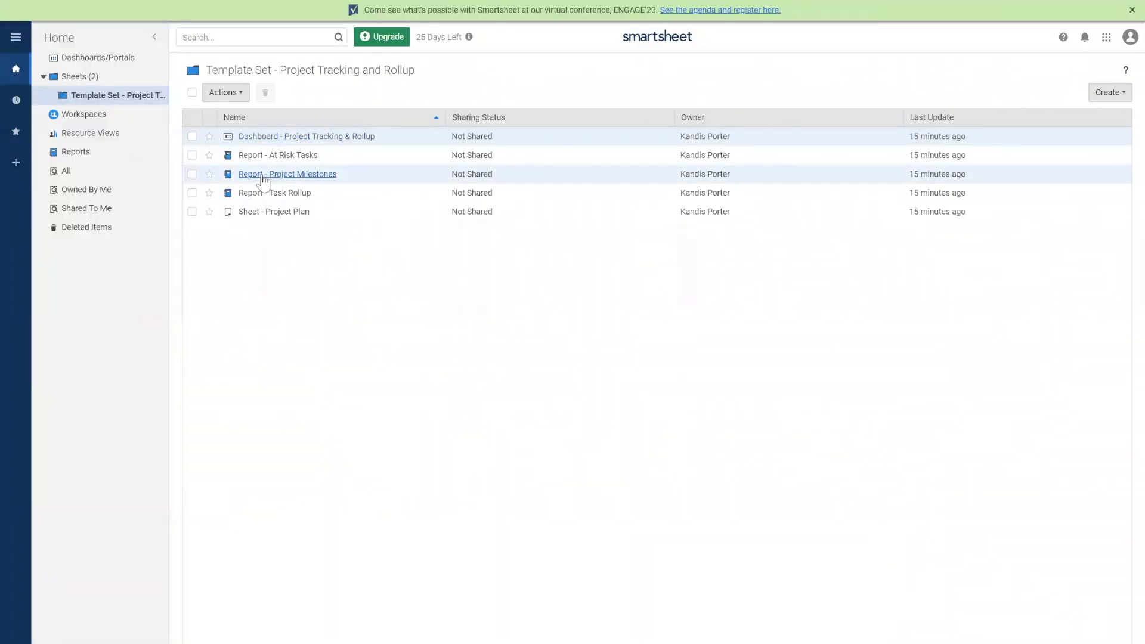
- Review the Project Milestones report's five flagged milestones running through 02/03/20
{"action": "left_click", "coordinate": [264, 174]}
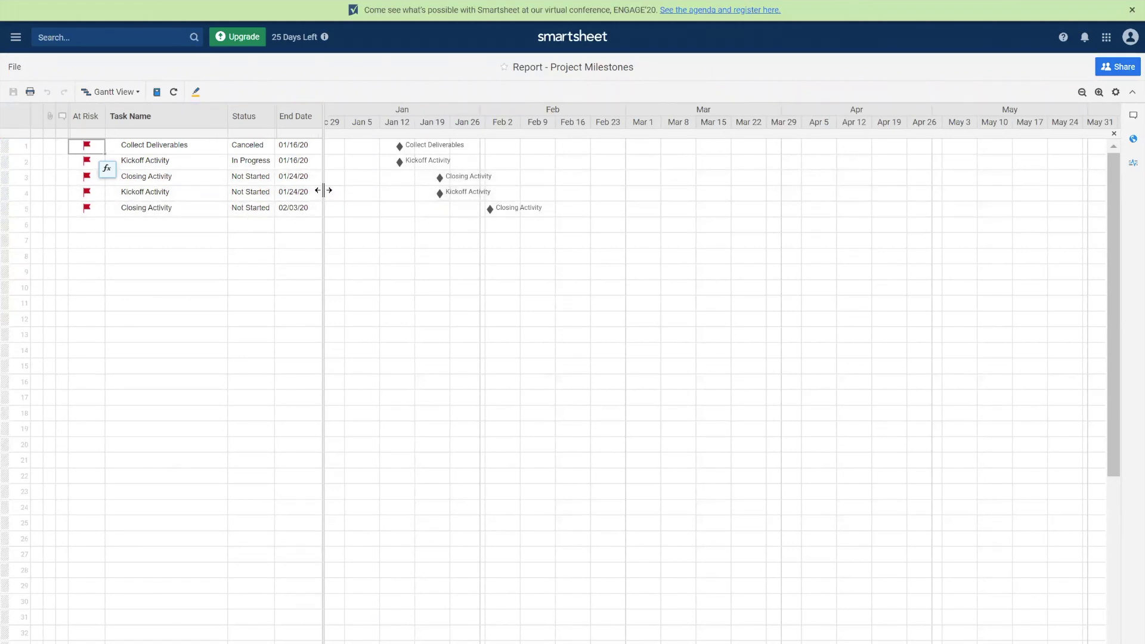
{"action": "left_click", "coordinate": [16, 37]}
- Open Task Rollup and inspect counts: 22 Not Started, 4 In Progress, 2 Complete, 2 Canceled, 2 On Hold
{"action": "left_click", "coordinate": [16, 68]}
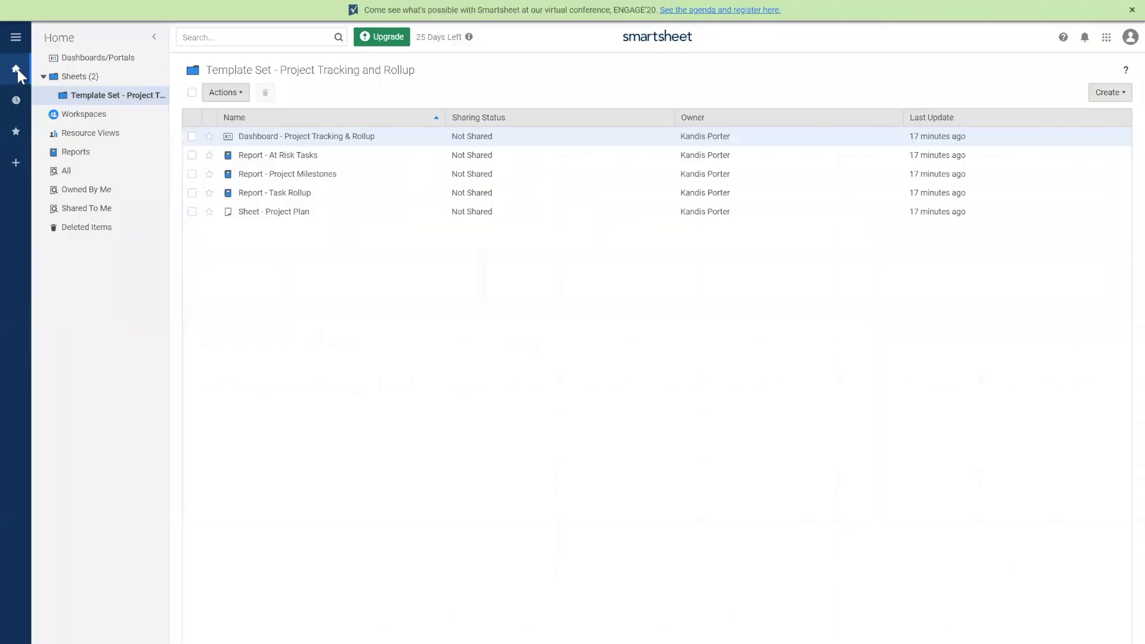
{"action": "left_click", "coordinate": [291, 194]}
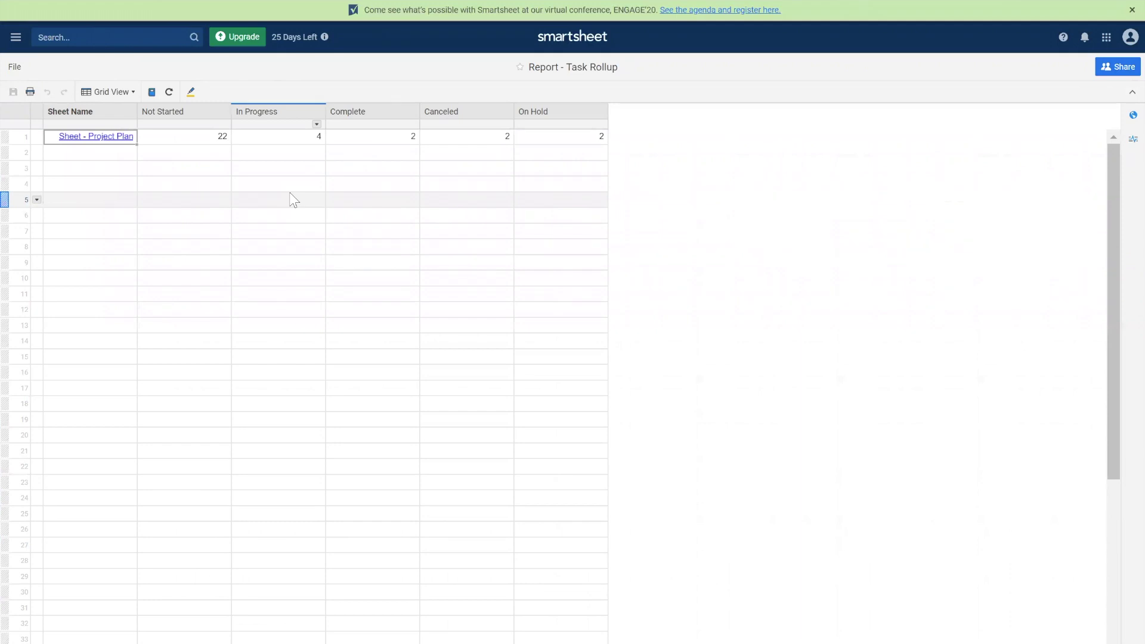
{"action": "left_click", "coordinate": [188, 143]}
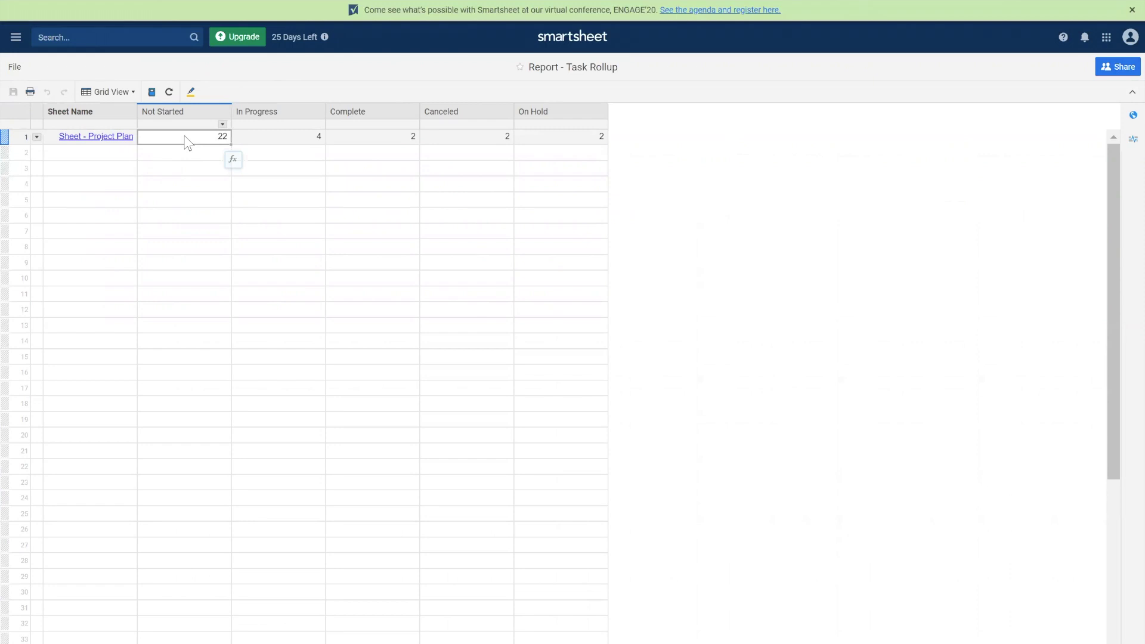
{"action": "left_click", "coordinate": [274, 135]}
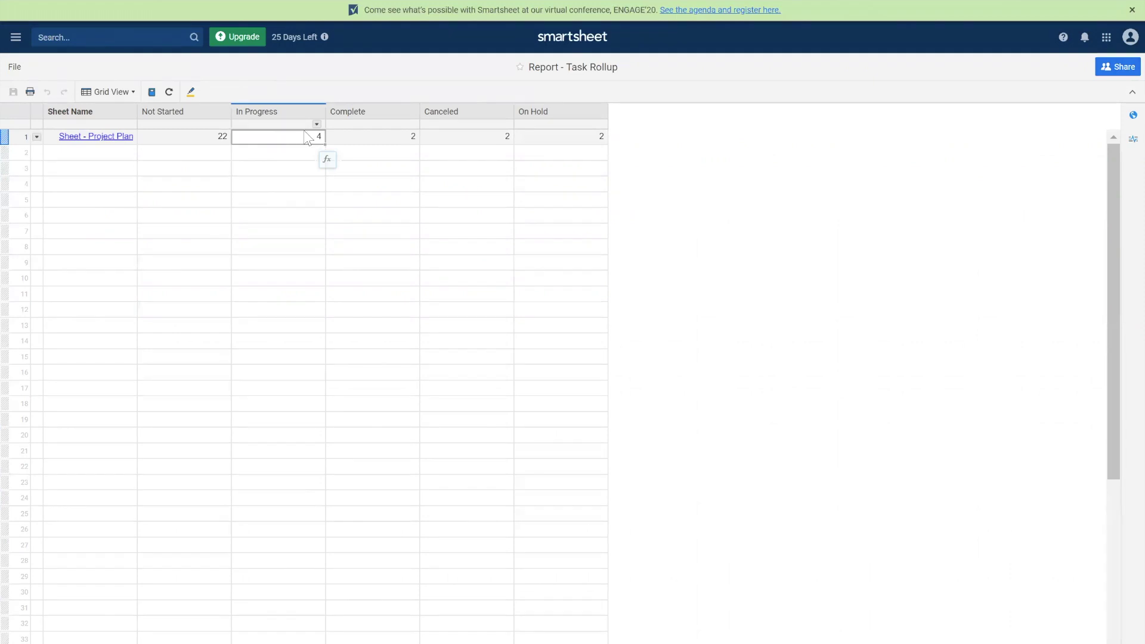
{"action": "left_click", "coordinate": [351, 136]}
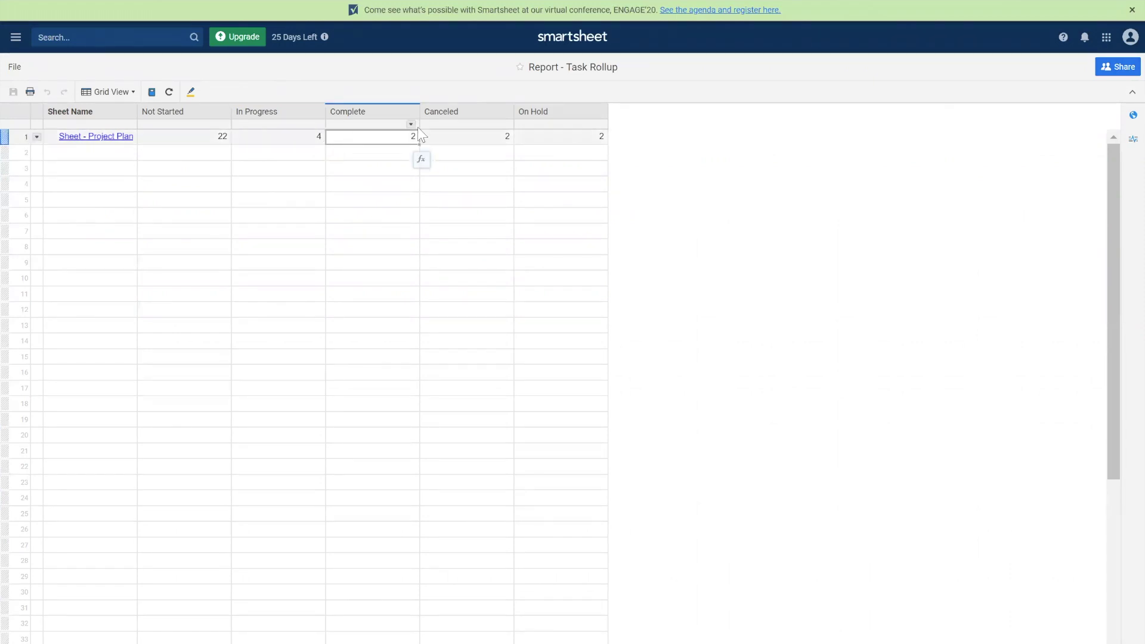
{"action": "left_click", "coordinate": [450, 138]}
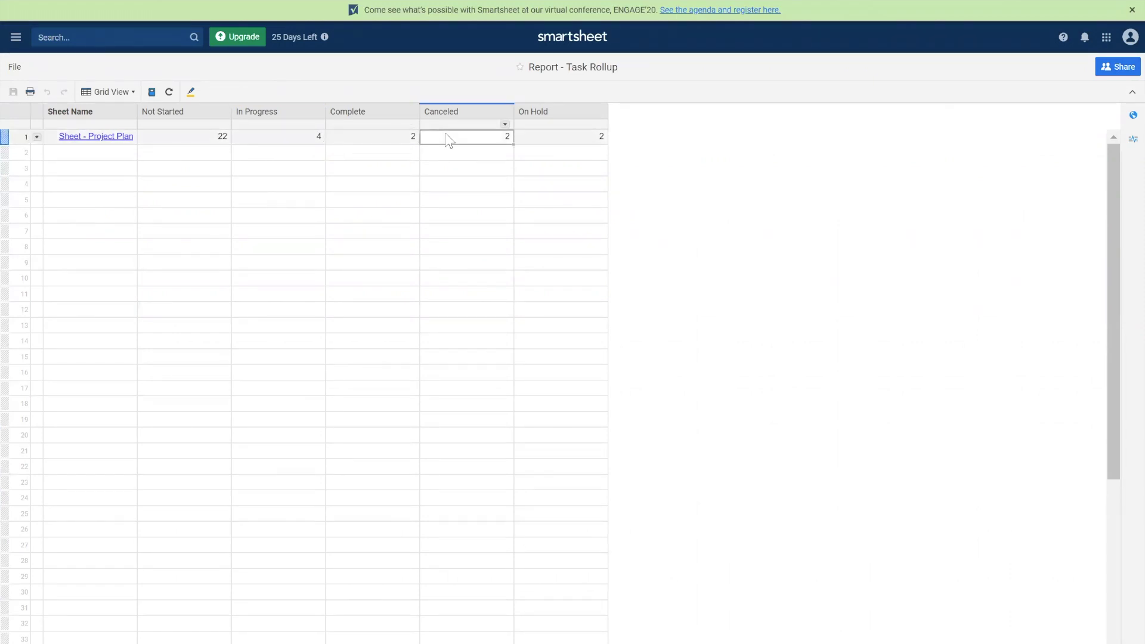
{"action": "left_click", "coordinate": [565, 135]}
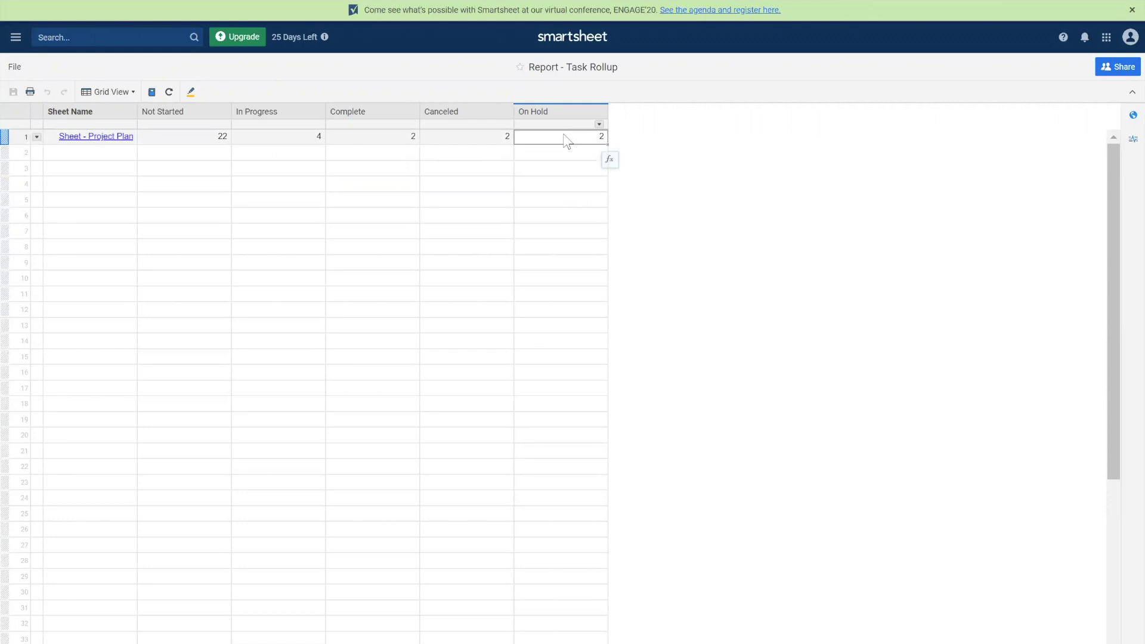
{"action": "left_click", "coordinate": [18, 41]}
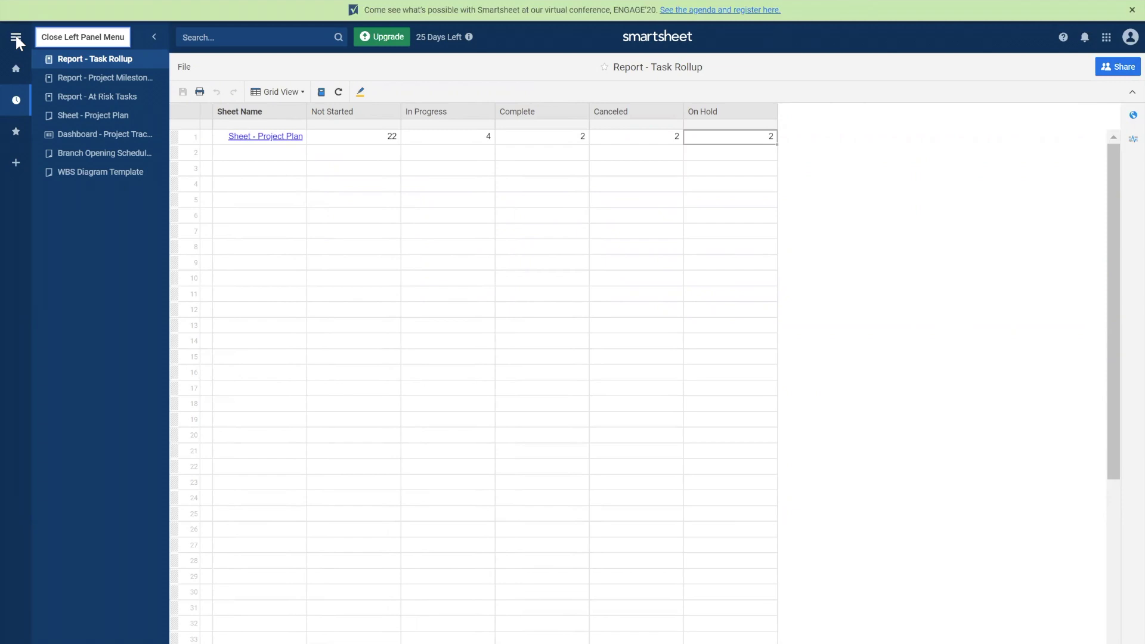
- Go to the home folder and open the Project Tracking & Rollup dashboard
{"action": "left_click", "coordinate": [16, 68]}
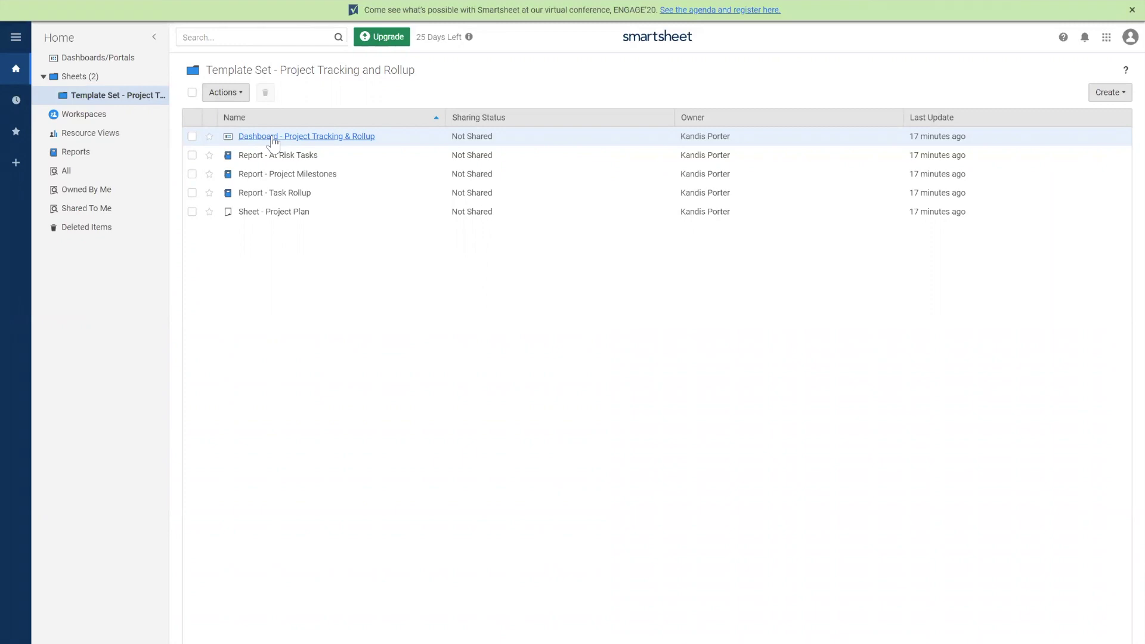
{"action": "left_click", "coordinate": [273, 138]}
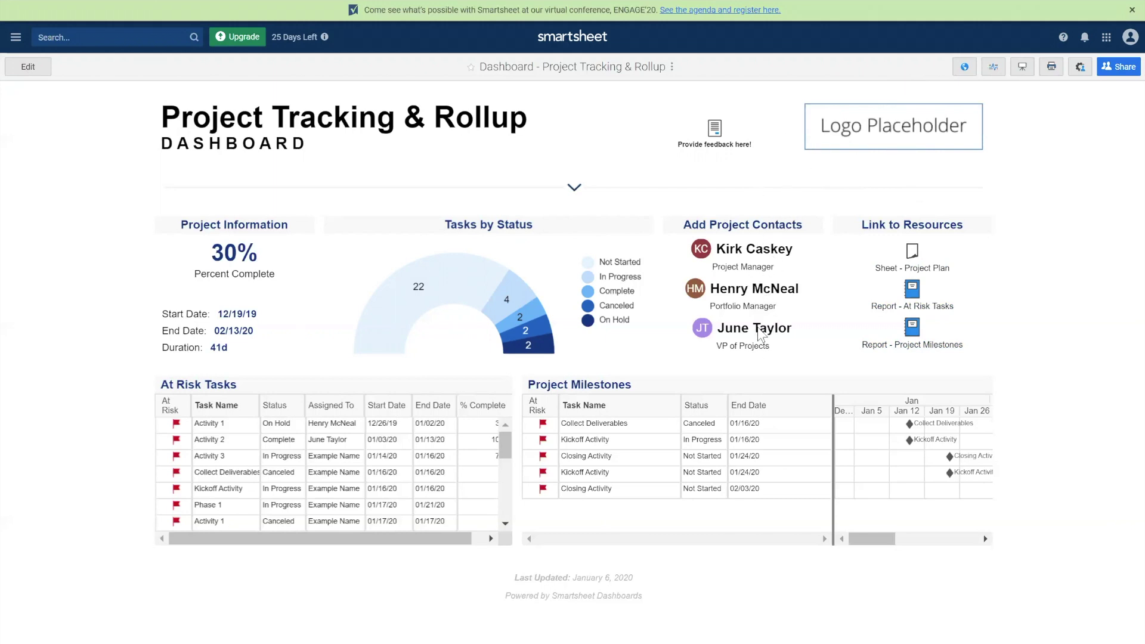
- Bring up a contact's details on the Project Tracking & Rollup dashboard
{"action": "mouse_move", "coordinate": [759, 336]}
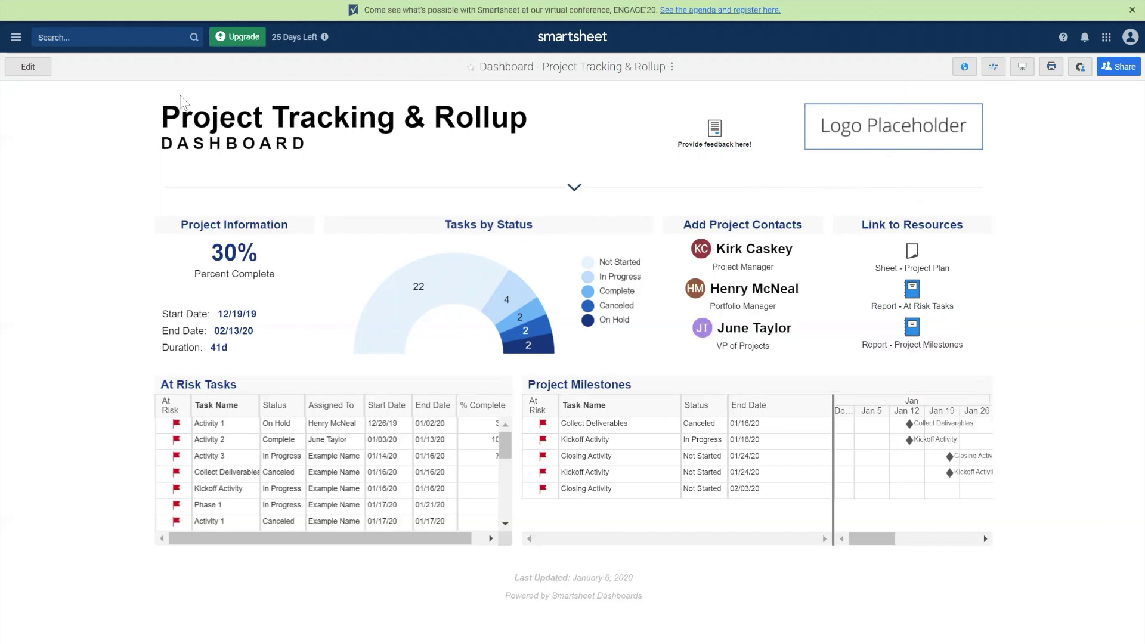